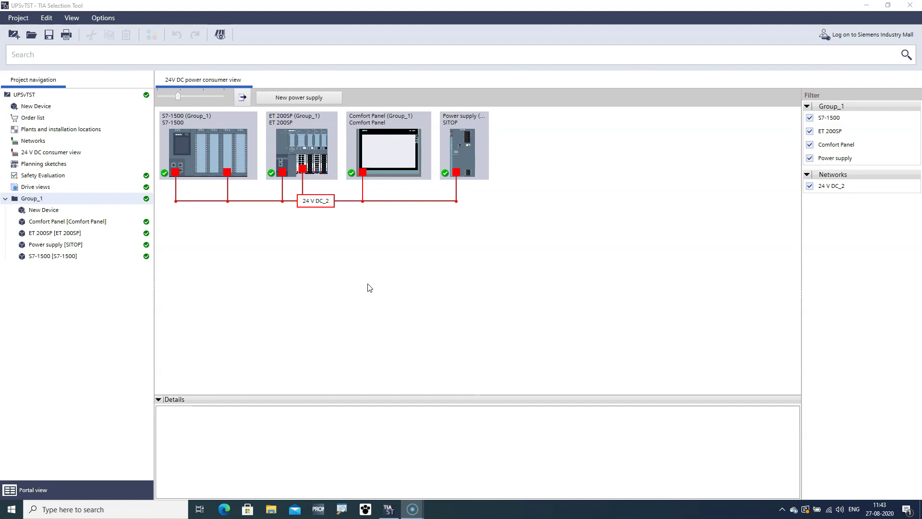
Open the configuration of the SITOP power supply in Group_1 for editing and check the supply current its loads require.
{"action": "left_click", "coordinate": [472, 135]}
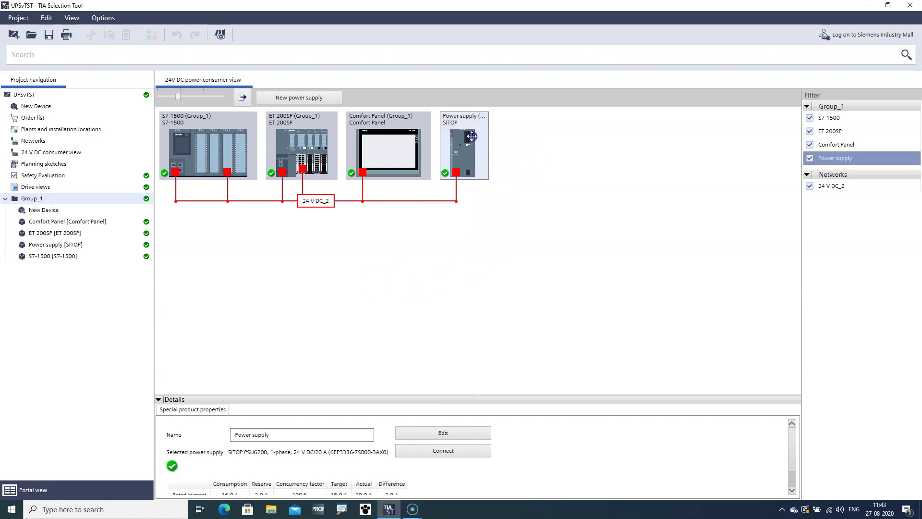
{"action": "left_click", "coordinate": [438, 434]}
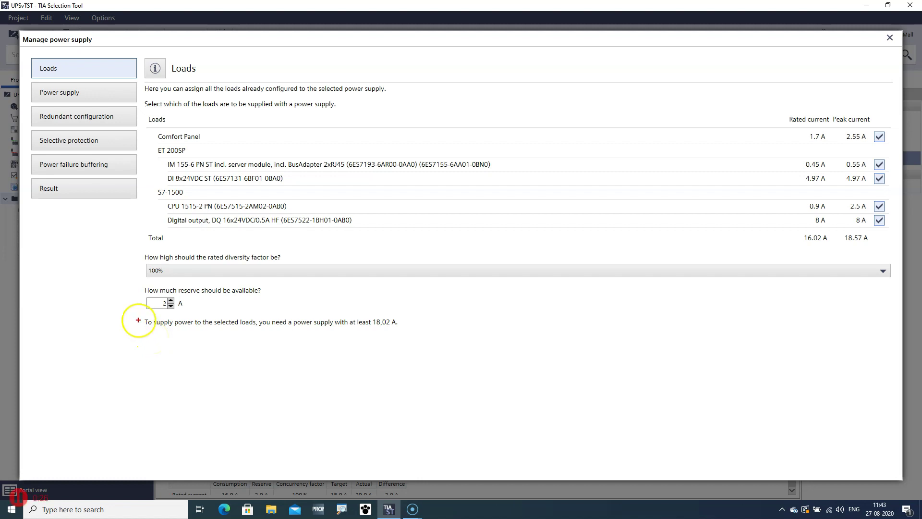
{"action": "mouse_move", "coordinate": [138, 312]}
{"action": "left_mouse_down"}
{"action": "mouse_move", "coordinate": [336, 340]}
{"action": "mouse_move", "coordinate": [408, 338]}
{"action": "left_mouse_up"}
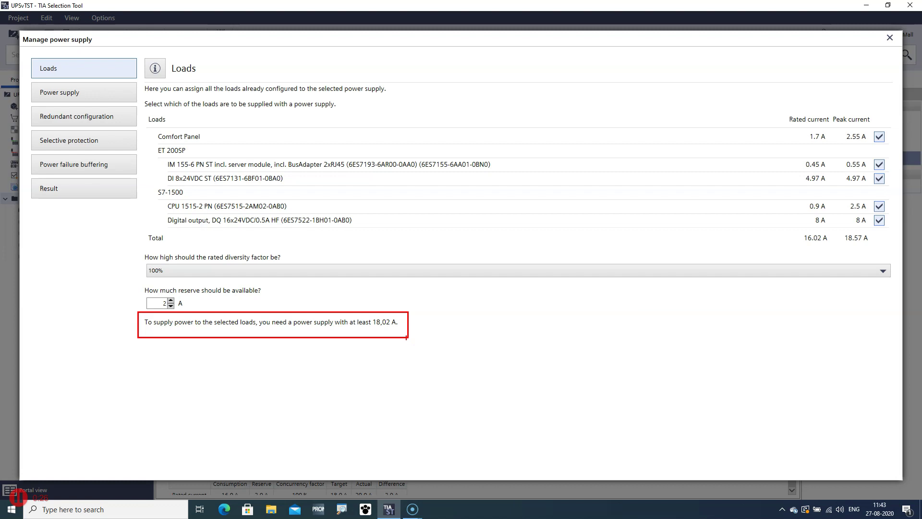
{"action": "key", "text": "Escape"}
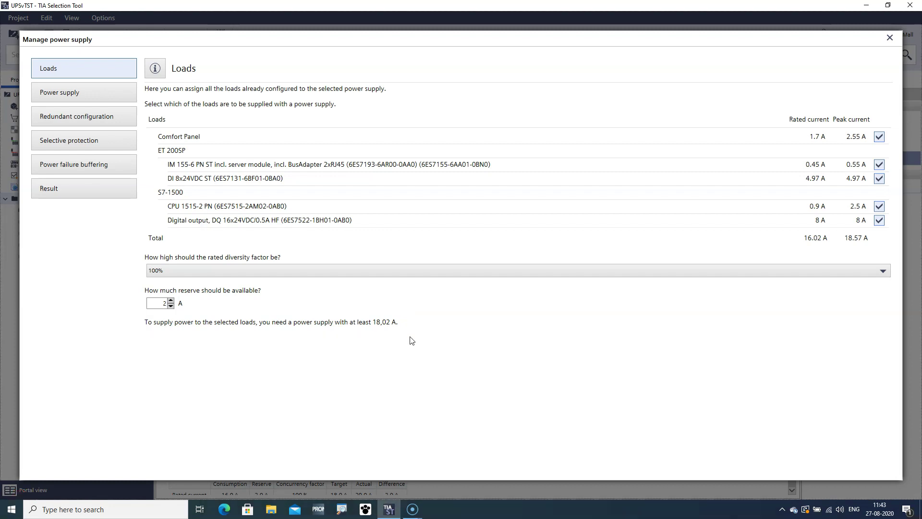
Extend the power supply with a DC UPS for power failure buffering, with 18 A load current and 00:05:00 buffer time.
{"action": "left_click", "coordinate": [106, 167]}
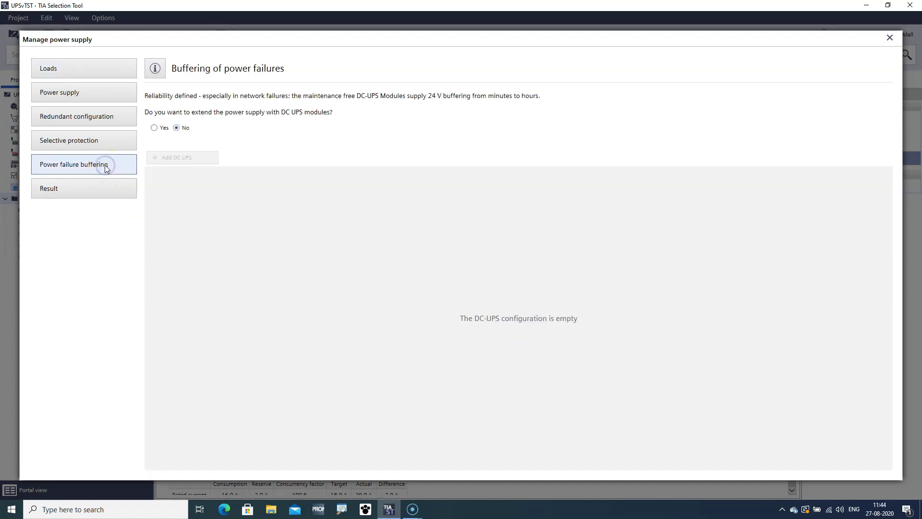
{"action": "left_click", "coordinate": [154, 128]}
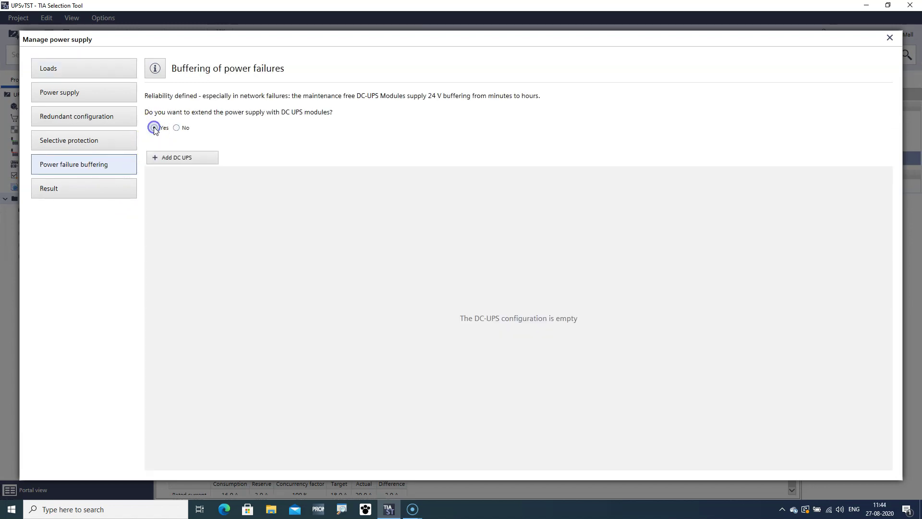
{"action": "left_click", "coordinate": [170, 158]}
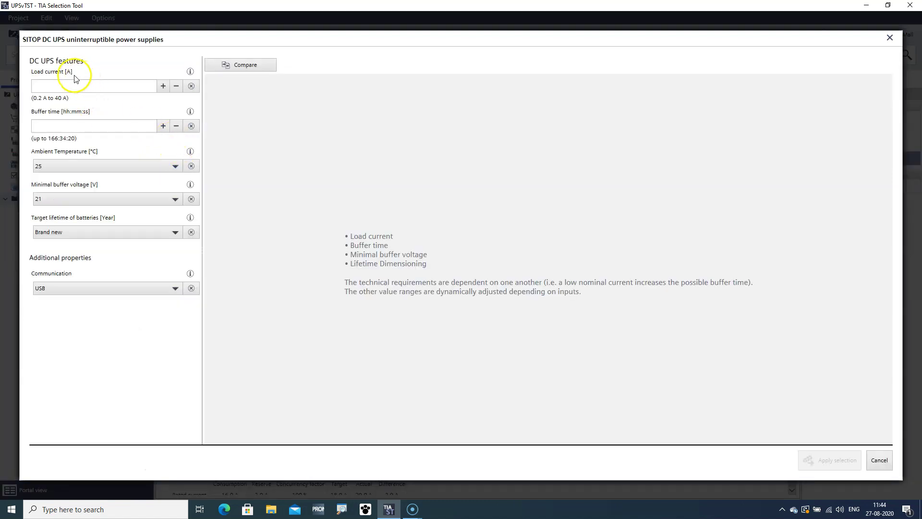
{"action": "left_click", "coordinate": [126, 86]}
{"action": "type", "text": "18"}
{"action": "left_click", "coordinate": [127, 124]}
{"action": "type", "text": "00:05:00"}
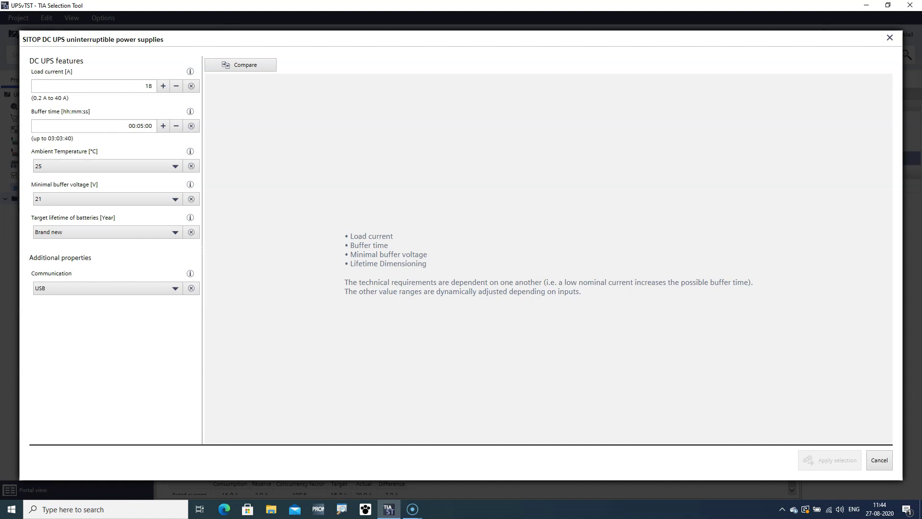
Set the DC UPS requirements to 25 °C ambient temperature, 2 years target battery lifetime and PROFINET communication.
{"action": "left_click", "coordinate": [175, 167]}
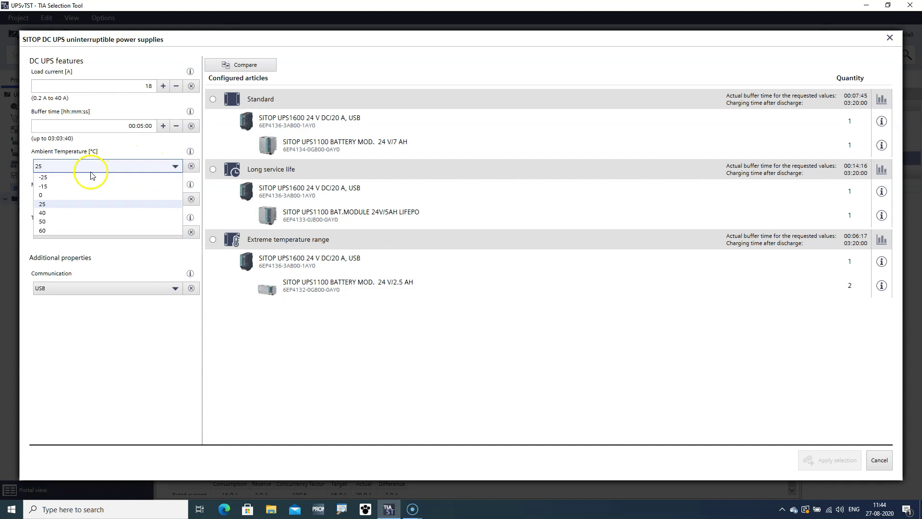
{"action": "left_click", "coordinate": [74, 205]}
{"action": "left_click", "coordinate": [74, 206]}
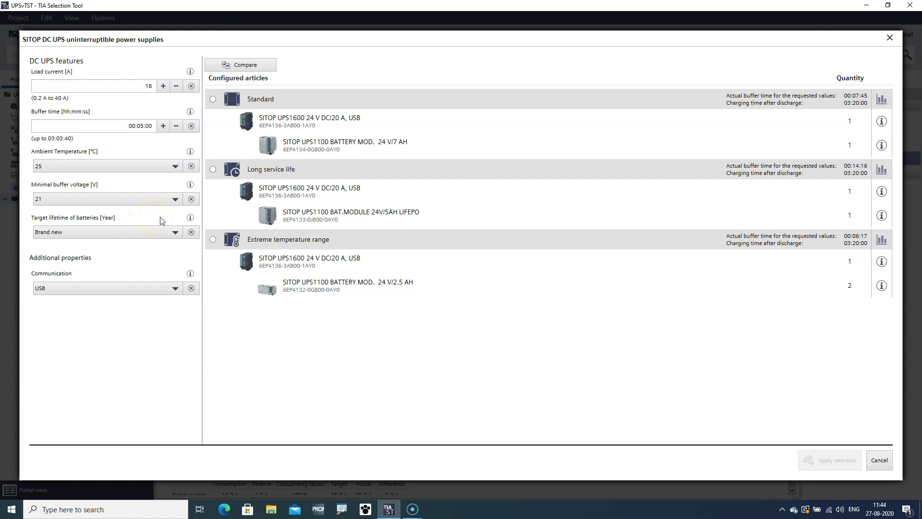
{"action": "left_click", "coordinate": [176, 233]}
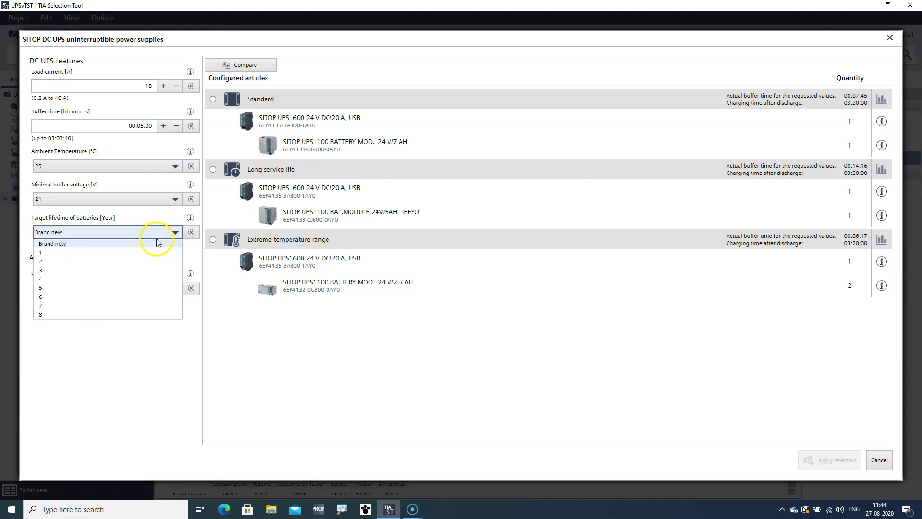
{"action": "left_click", "coordinate": [130, 262]}
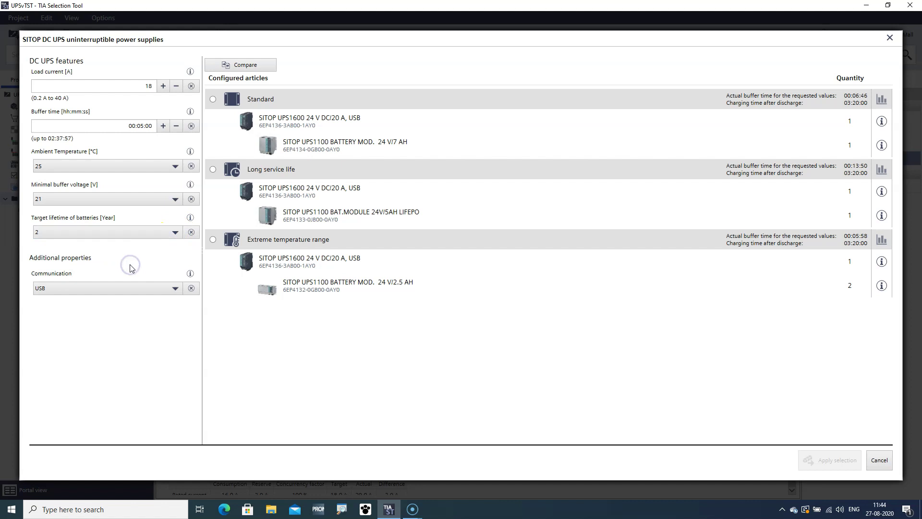
{"action": "left_click", "coordinate": [174, 289]}
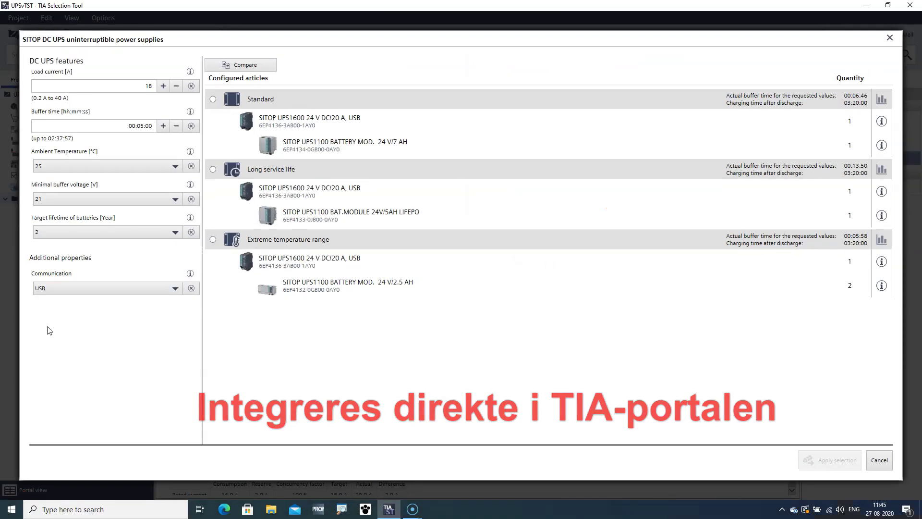
{"action": "left_click", "coordinate": [177, 289]}
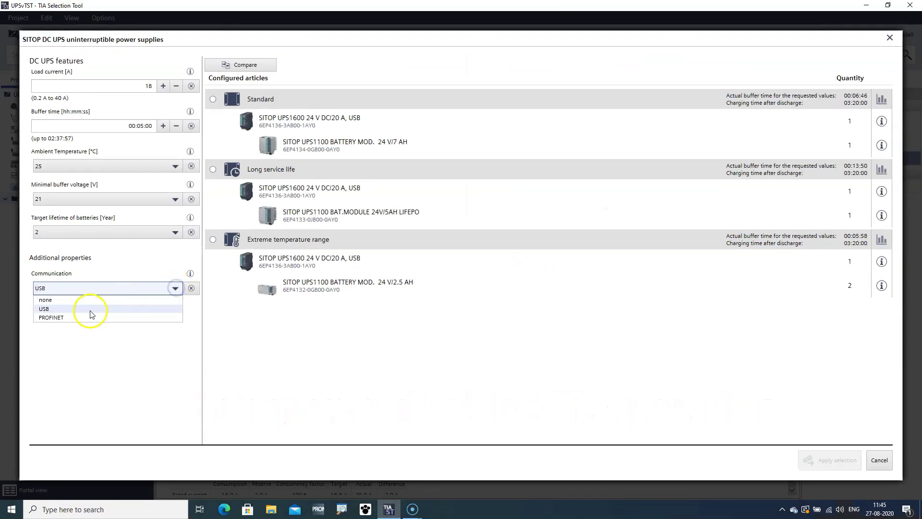
{"action": "left_click", "coordinate": [67, 311]}
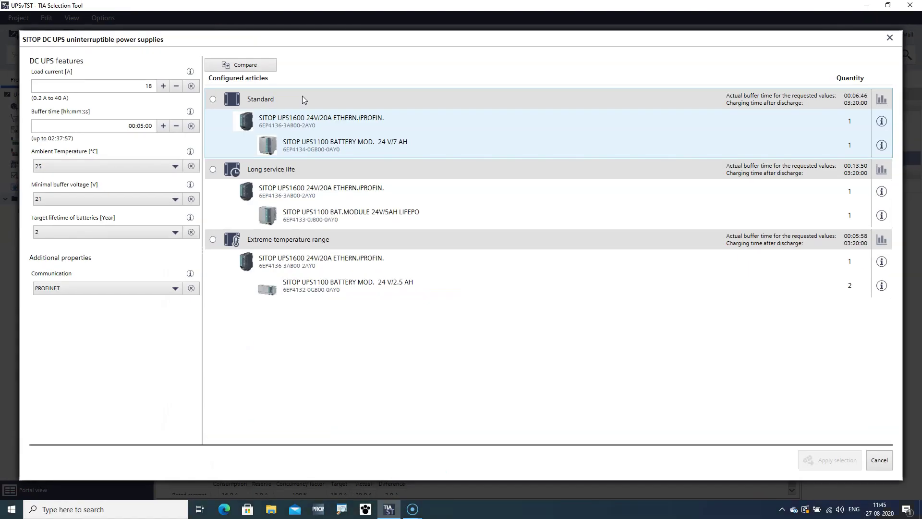
Review the performance properties and battery service life of the Standard UPS configuration, and apply it to the power supply.
{"action": "left_click", "coordinate": [212, 101]}
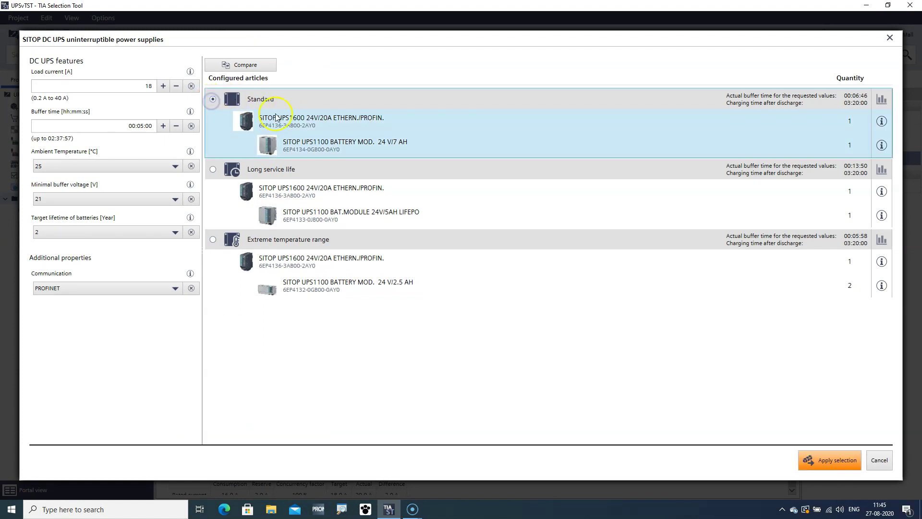
{"action": "left_click", "coordinate": [881, 100]}
{"action": "left_click", "coordinate": [838, 113]}
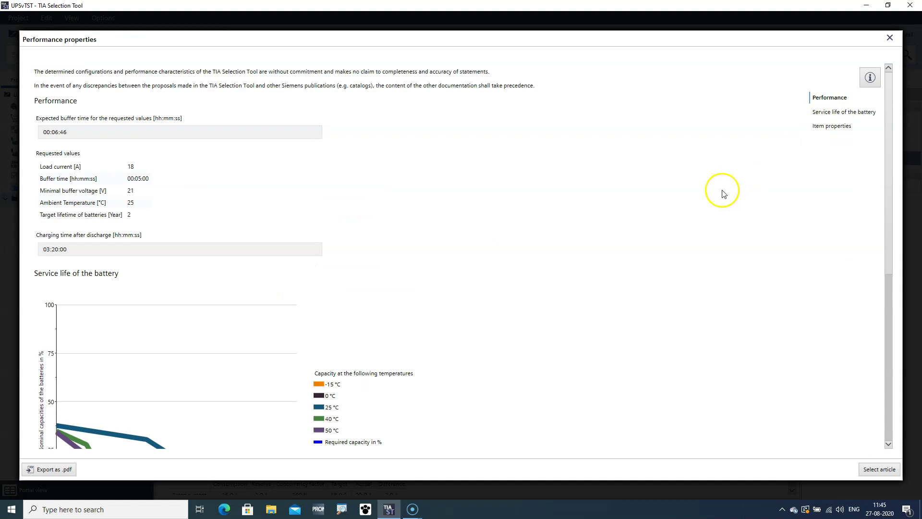
{"action": "scroll", "coordinate": [721, 195], "scroll_direction": "down", "scroll_amount": 3}
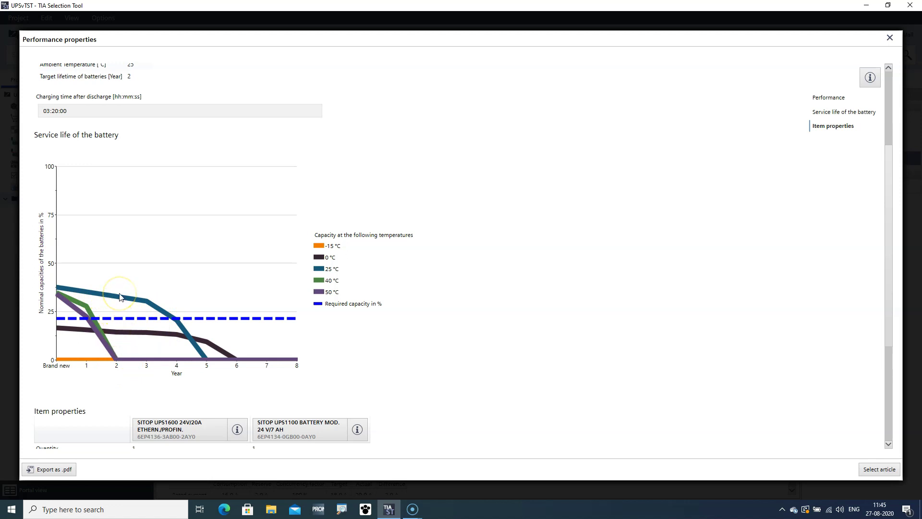
{"action": "scroll", "coordinate": [610, 307], "scroll_direction": "down", "scroll_amount": 3}
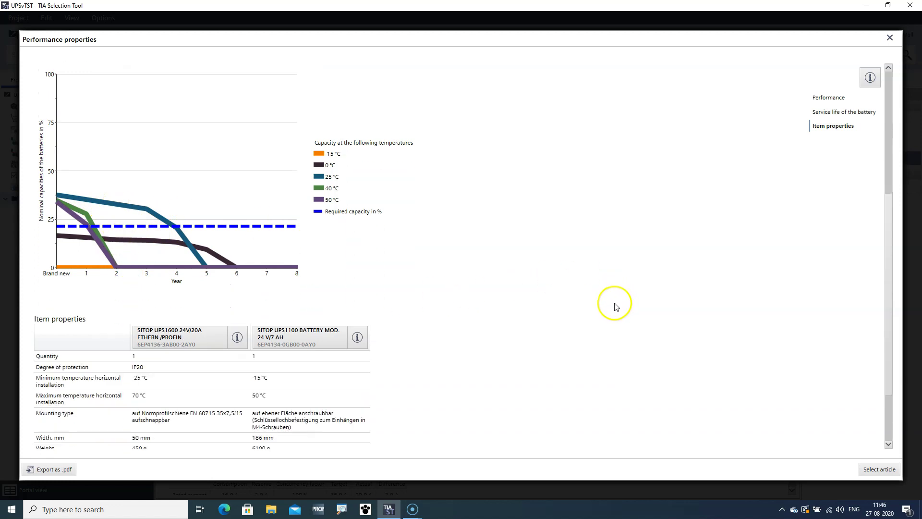
{"action": "scroll", "coordinate": [607, 310], "scroll_direction": "down", "scroll_amount": 1}
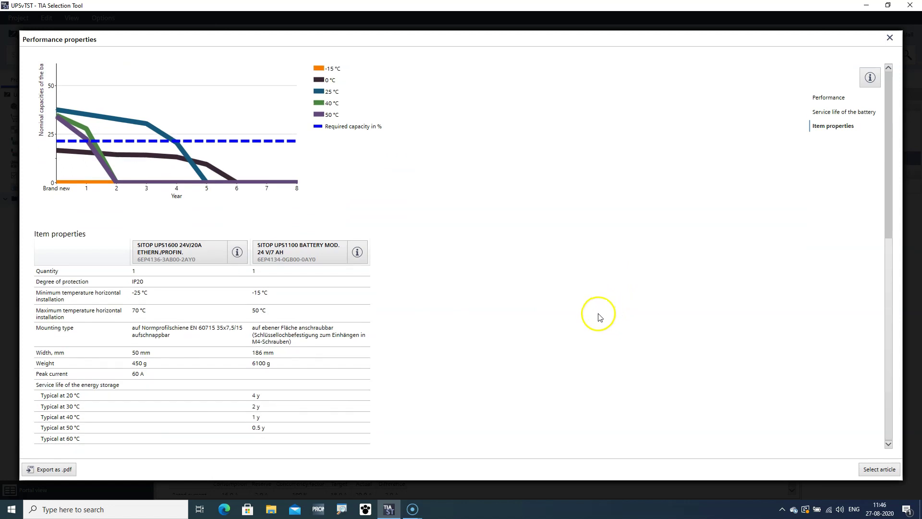
{"action": "left_click", "coordinate": [890, 38]}
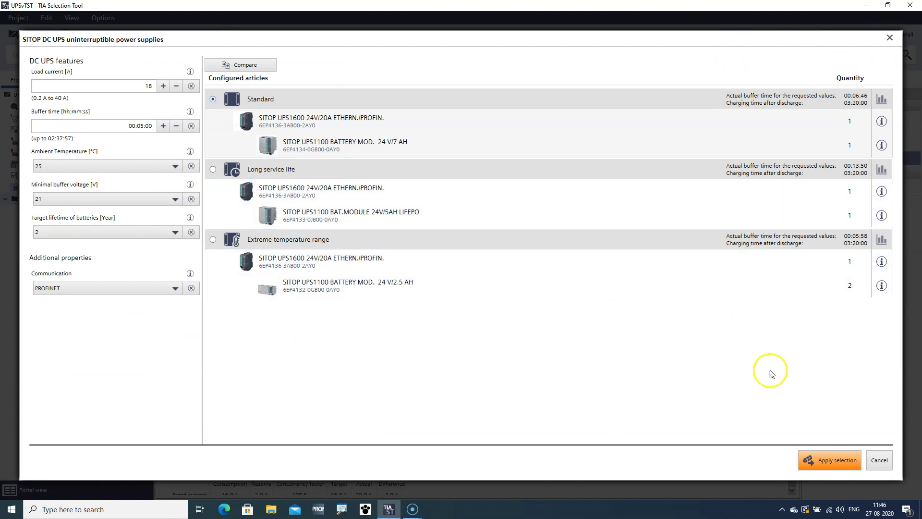
{"action": "left_click", "coordinate": [828, 464]}
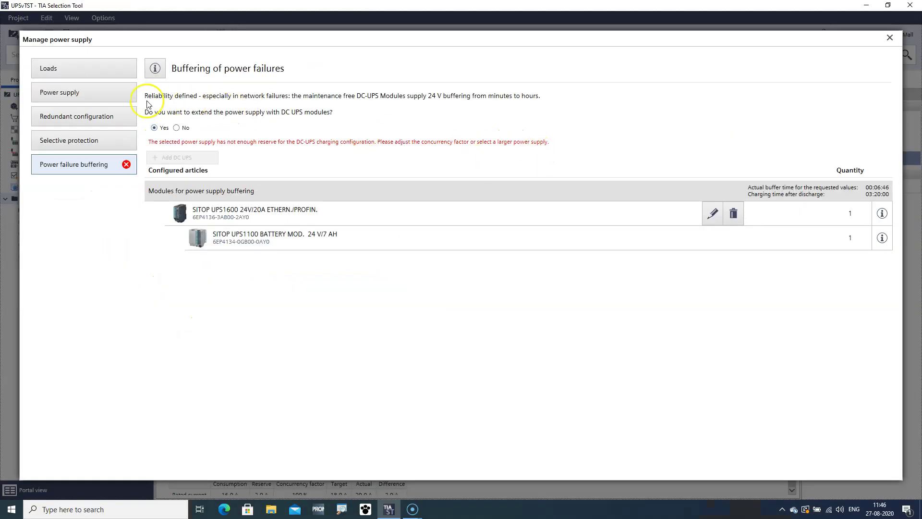
Replace the selected power supply with the SITOP PSU8200, 1-phase, 24 V DC/40 A.
{"action": "left_click", "coordinate": [21, 38]}
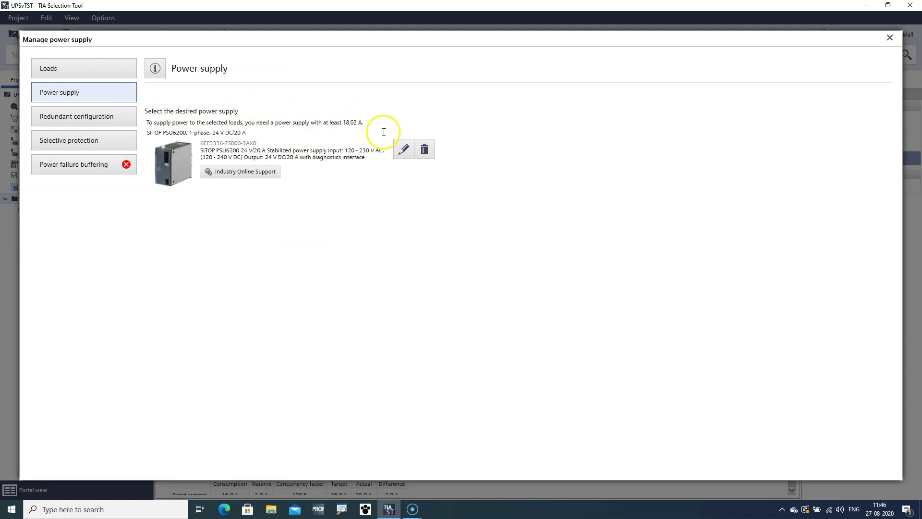
{"action": "left_click", "coordinate": [403, 151]}
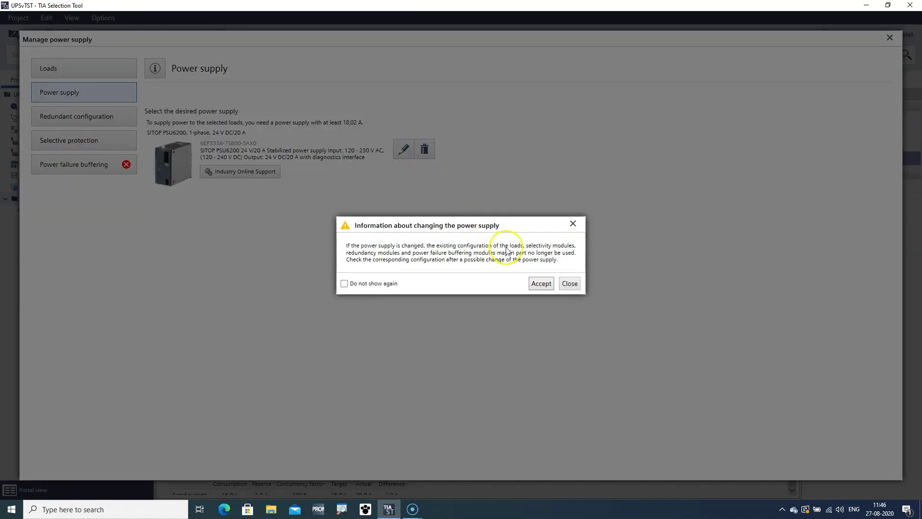
{"action": "left_click", "coordinate": [538, 284]}
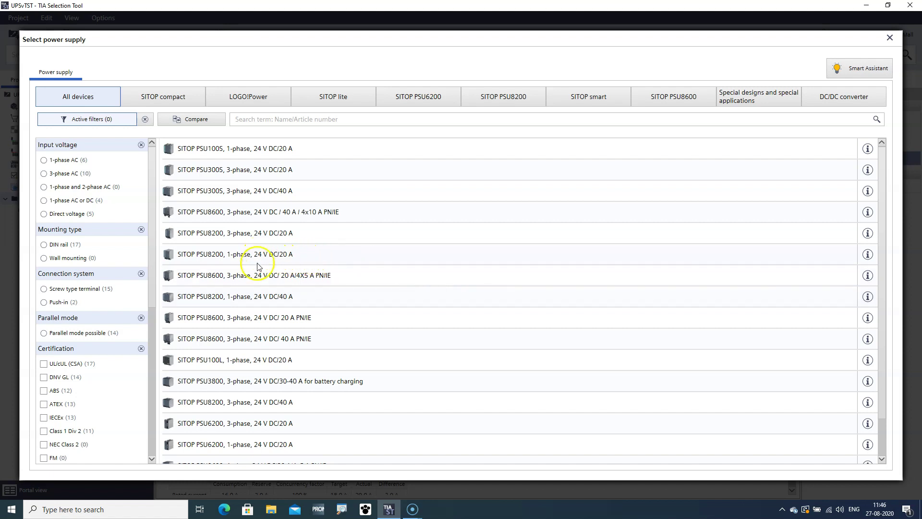
{"action": "double_click", "coordinate": [221, 301]}
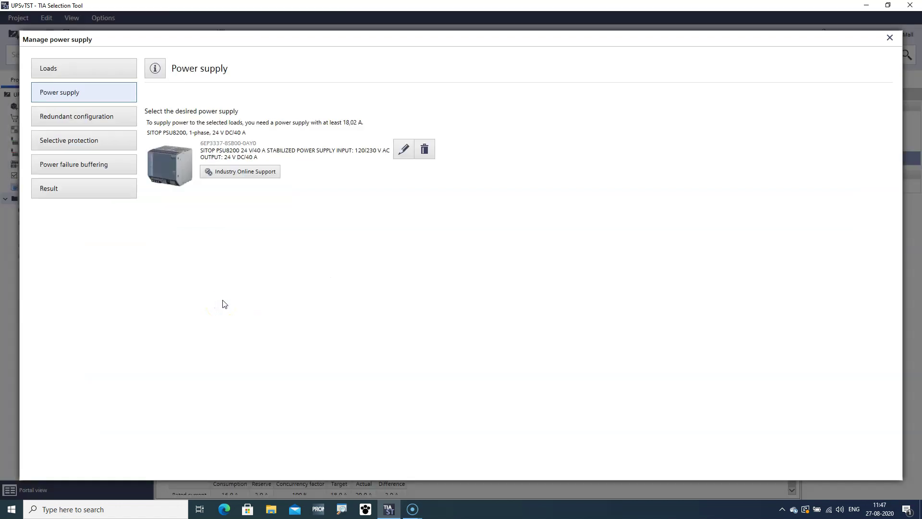
Add the Standard DC UPS configuration to the new power supply with the same requirements, and apply the overall selection to the project.
{"action": "left_click", "coordinate": [82, 169]}
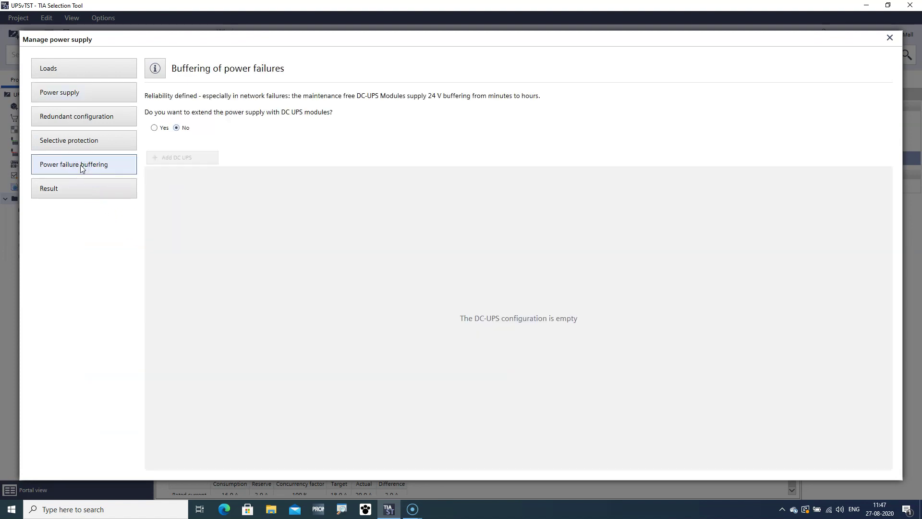
{"action": "left_click", "coordinate": [153, 127]}
{"action": "left_click", "coordinate": [162, 157]}
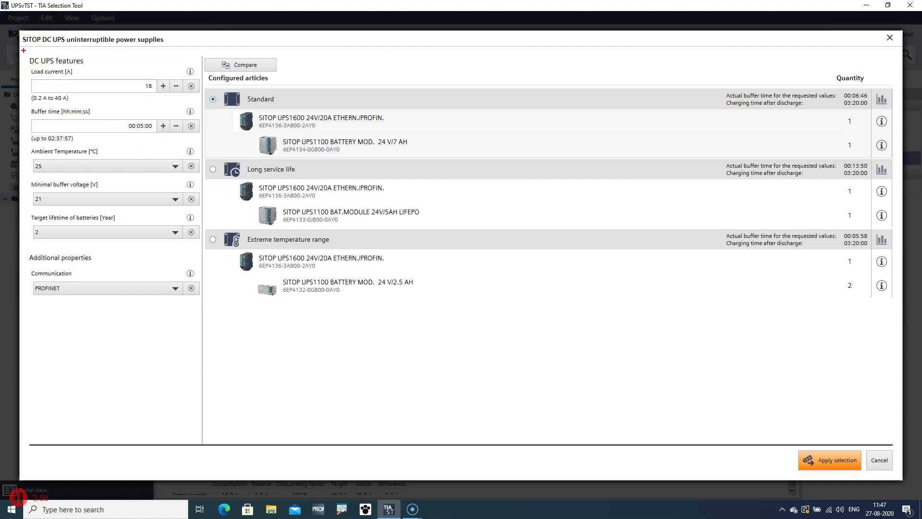
{"action": "mouse_move", "coordinate": [23, 50]}
{"action": "left_mouse_down"}
{"action": "mouse_move", "coordinate": [106, 202]}
{"action": "mouse_move", "coordinate": [211, 297]}
{"action": "mouse_move", "coordinate": [207, 306]}
{"action": "left_mouse_up"}
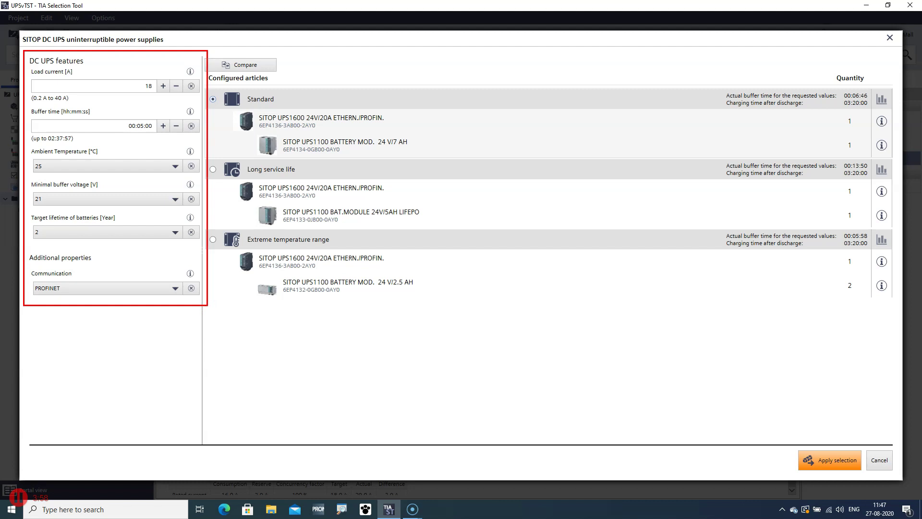
{"action": "key", "text": "Escape"}
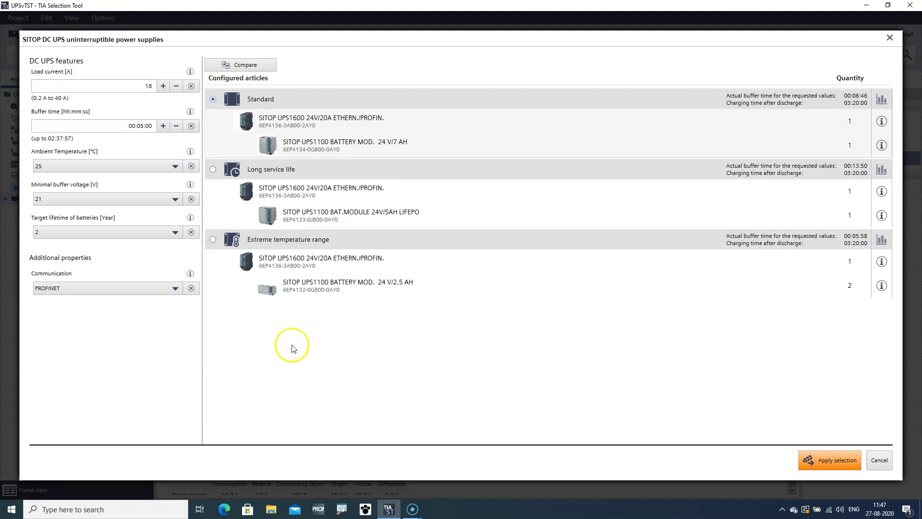
{"action": "left_click", "coordinate": [831, 461]}
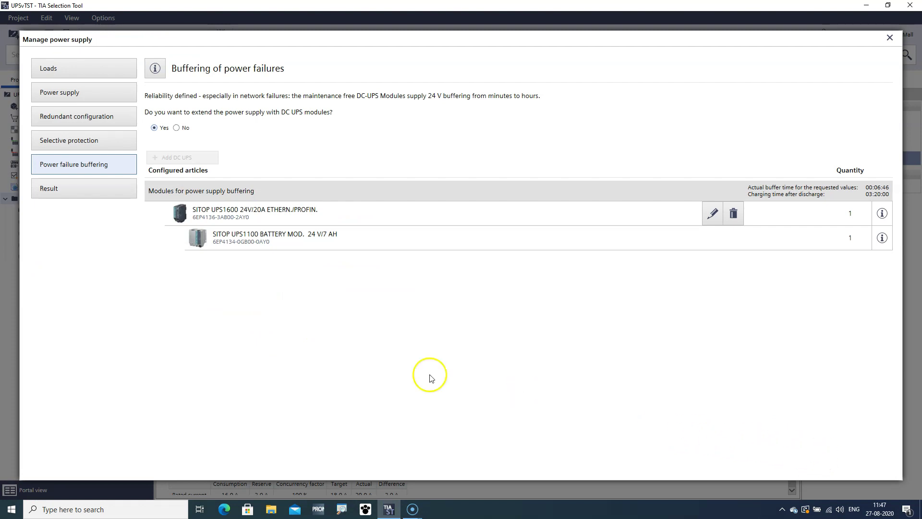
{"action": "left_click", "coordinate": [84, 191]}
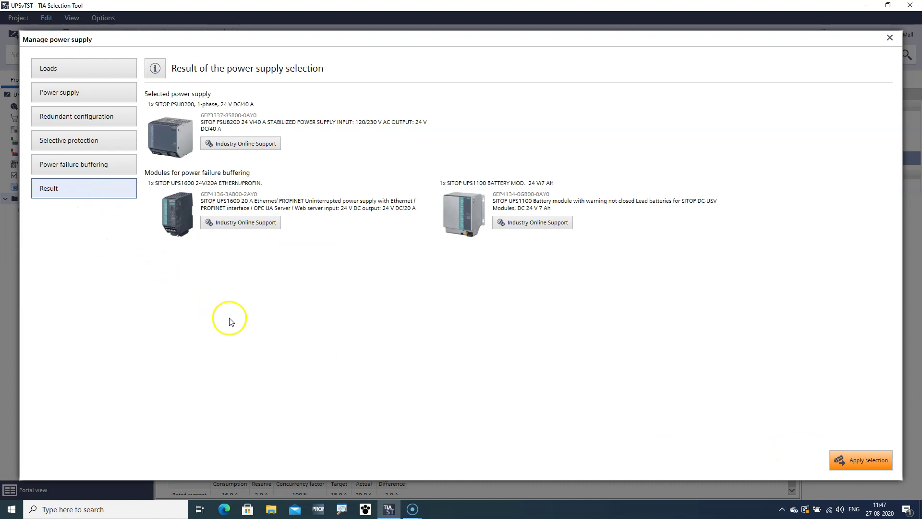
{"action": "left_click", "coordinate": [857, 462]}
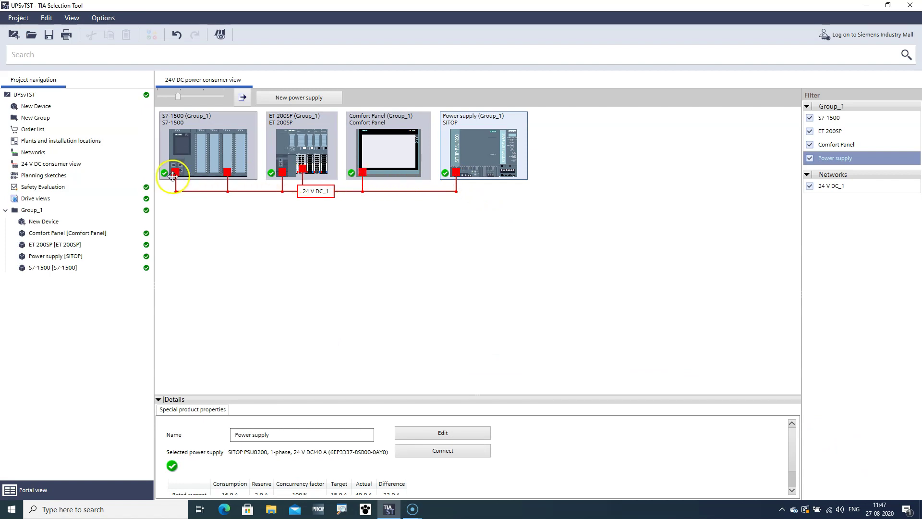
Open the project's order list and examine the power supply, UPS and battery module articles.
{"action": "left_click", "coordinate": [30, 130]}
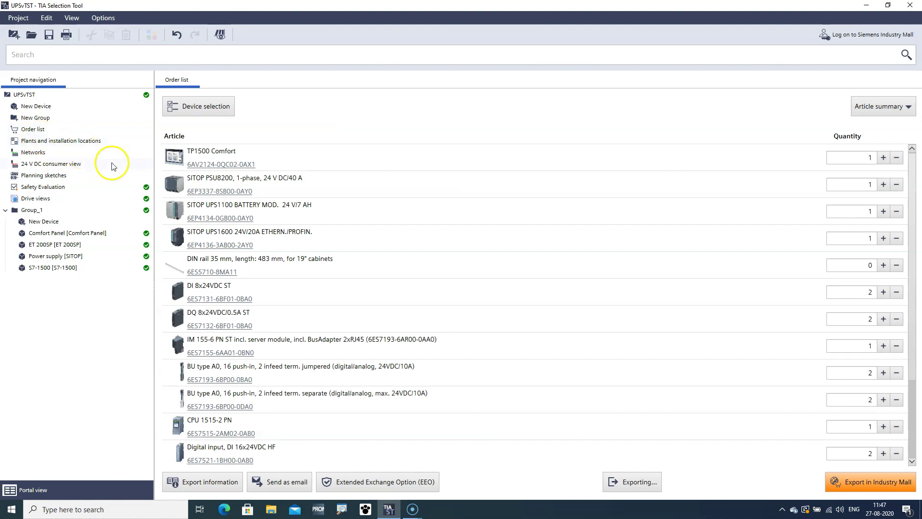
{"action": "left_click", "coordinate": [156, 168]}
{"action": "mouse_move", "coordinate": [156, 168]}
{"action": "left_mouse_down"}
{"action": "mouse_move", "coordinate": [269, 256]}
{"action": "mouse_move", "coordinate": [343, 255]}
{"action": "left_mouse_up"}
{"action": "left_click", "coordinate": [848, 482]}
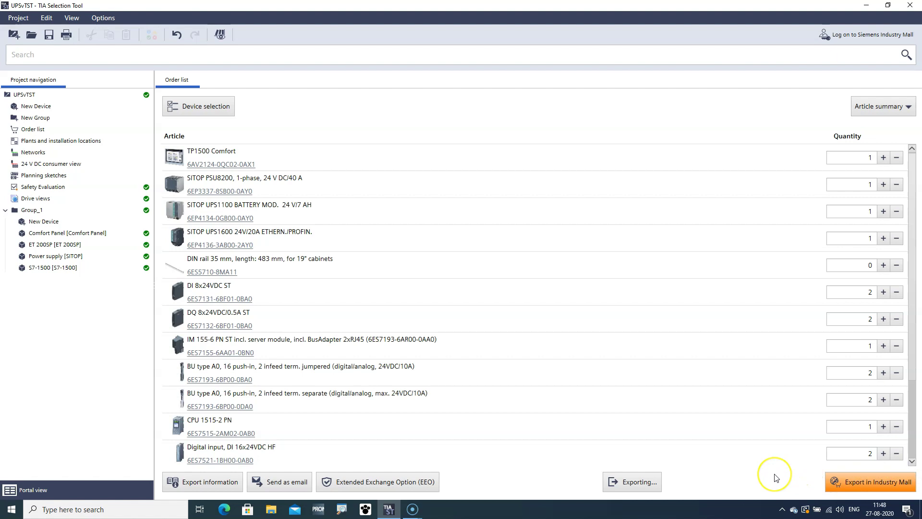